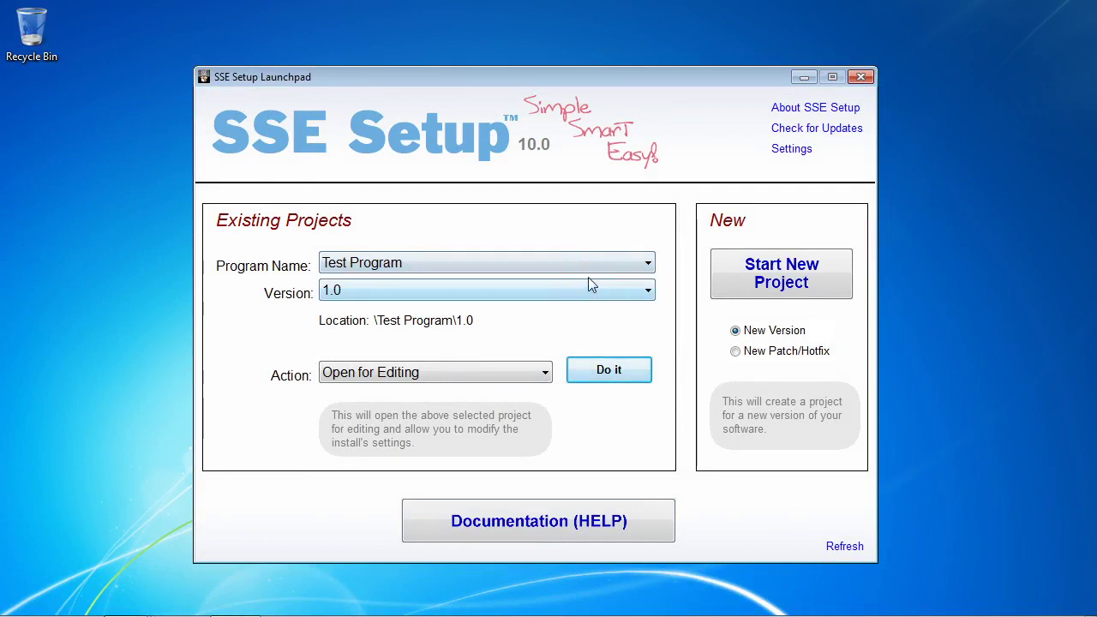
Start a new version project with the program name Cool Program and version 1.0.
left_click(734, 291)
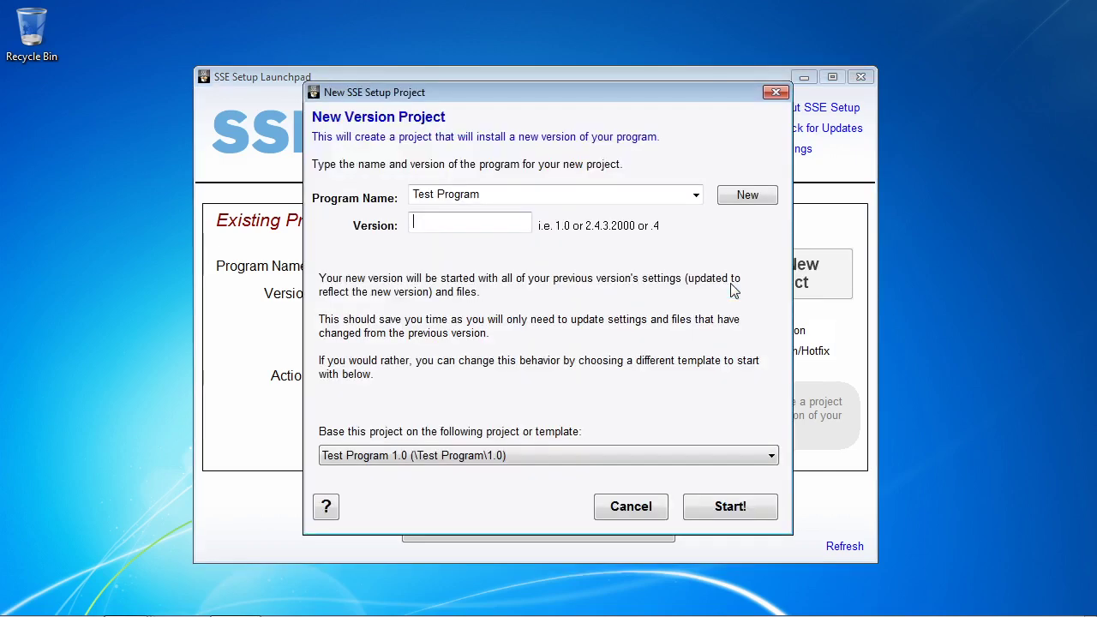
left_click(725, 202)
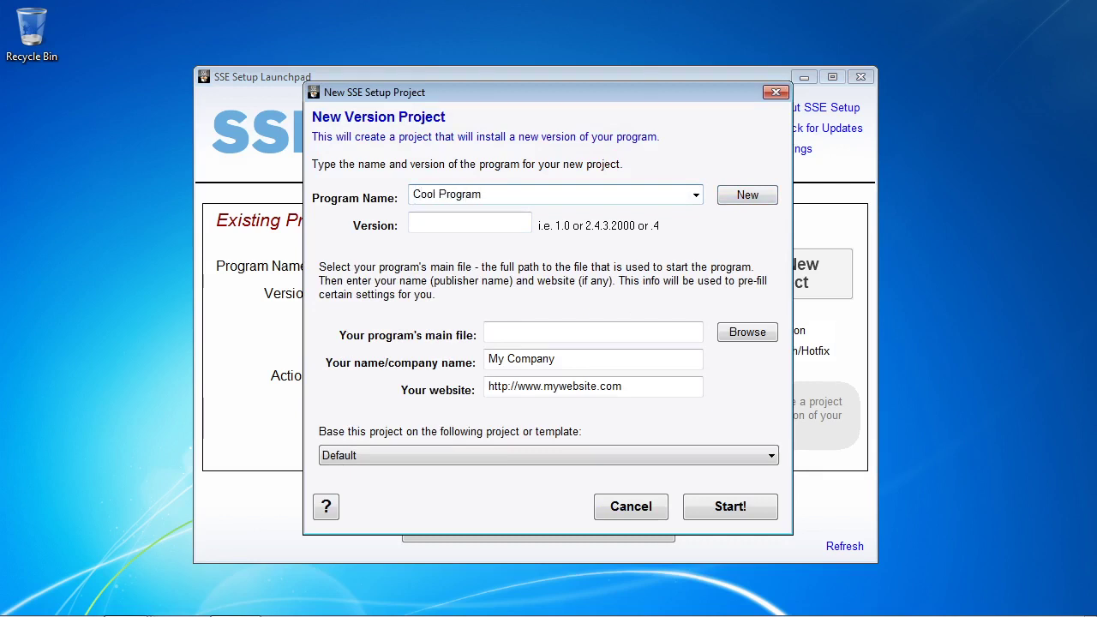
key("Tab")
key("Tab")
type("1")
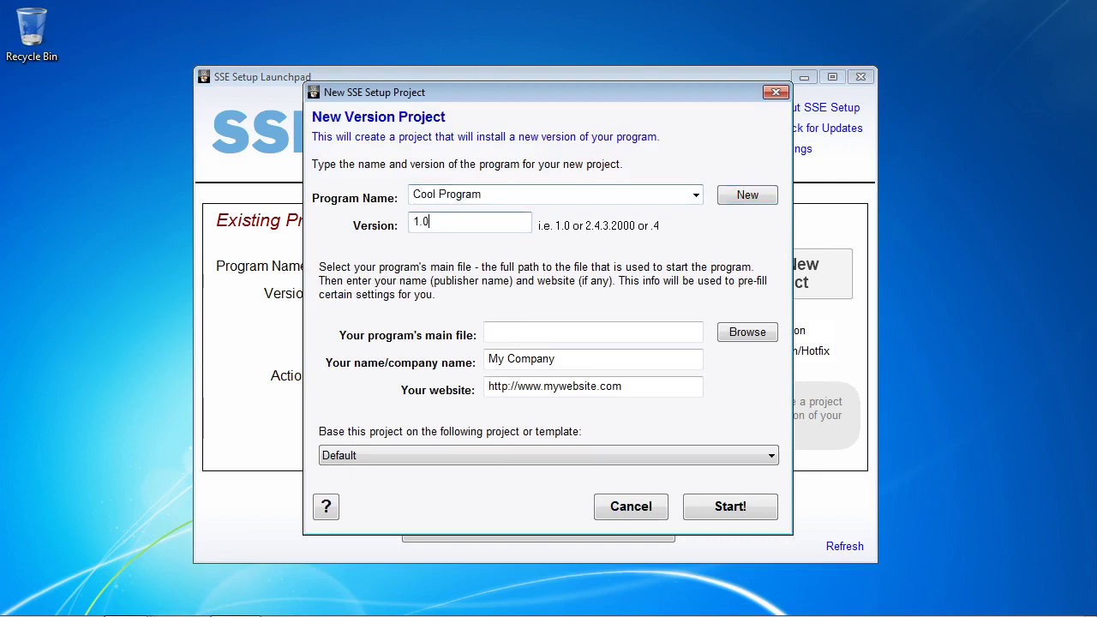
Set TestApp2.exe from the Sources folder as the program's main file and create the project from the Default template.
left_click(755, 336)
double_click(593, 267)
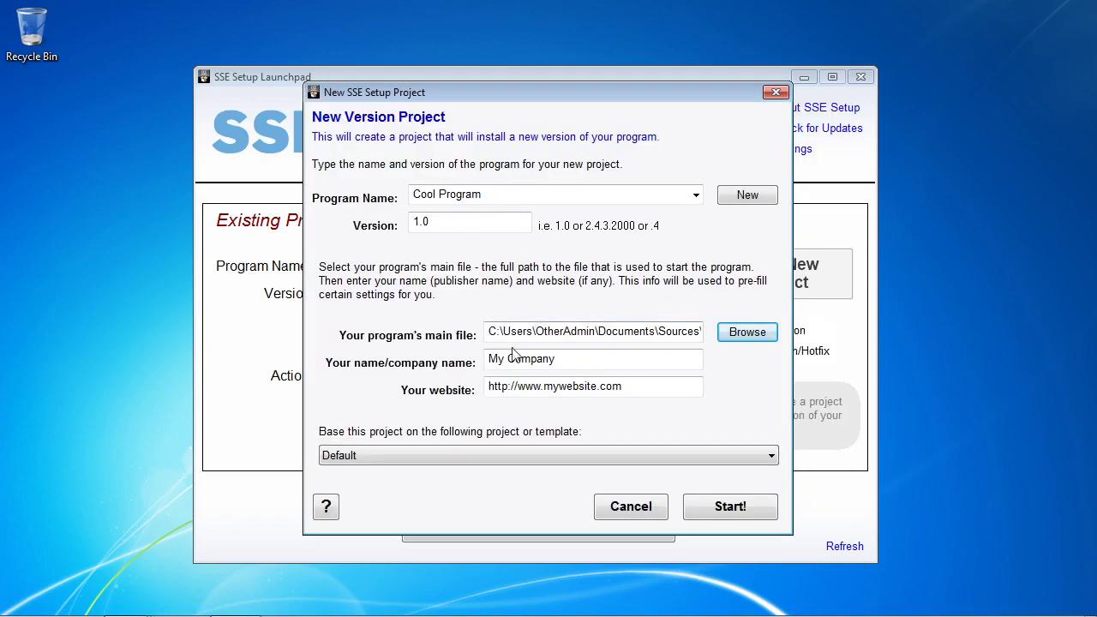
left_click(729, 506)
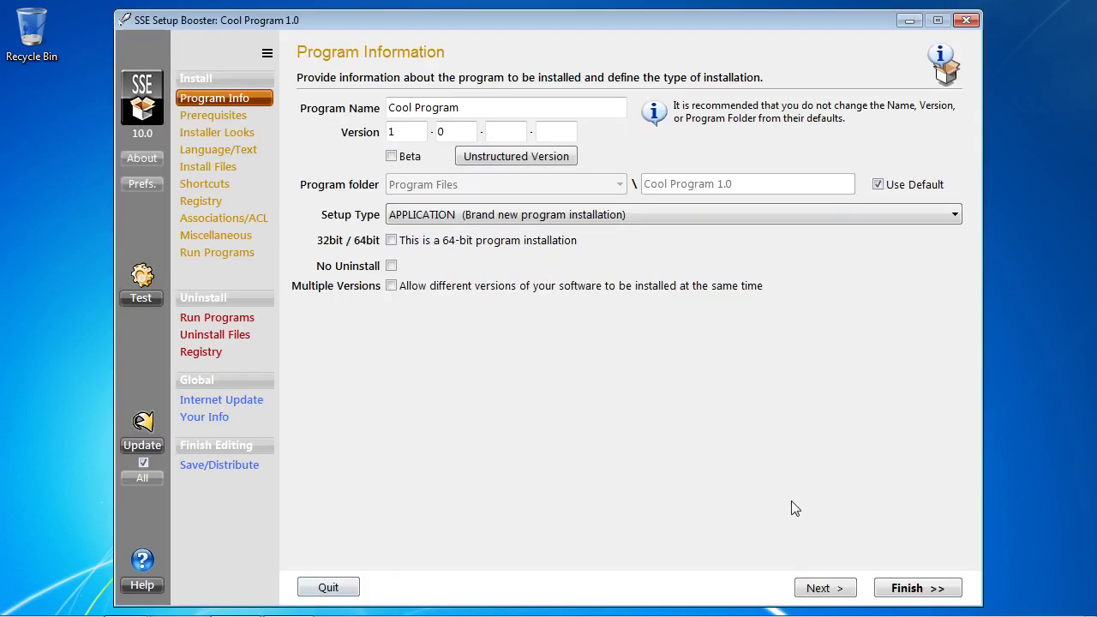
Look through the Prerequisites, Installer Looks and Language/Text pages and return to the Program Information page.
left_click(256, 120)
left_click(254, 134)
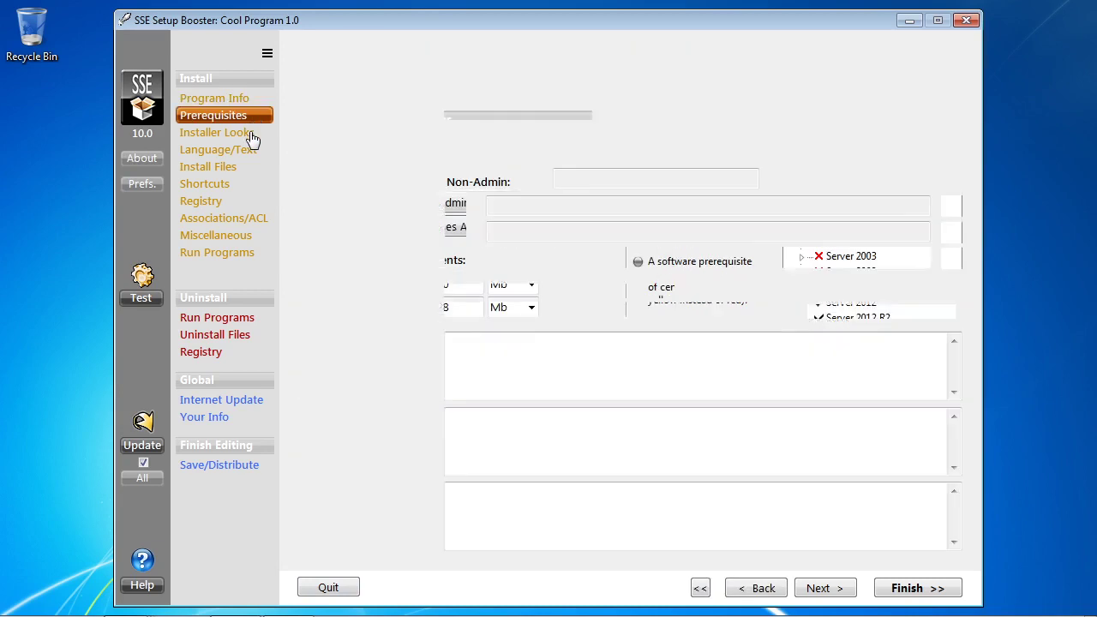
left_click(250, 119)
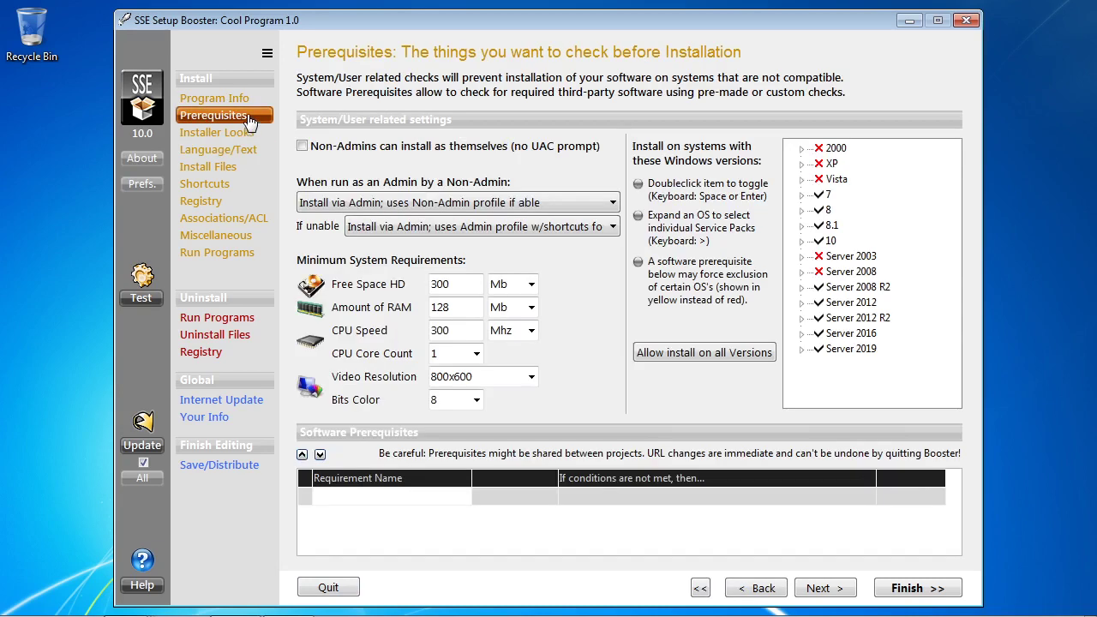
left_click(769, 593)
left_click(837, 594)
left_click(837, 593)
left_click(825, 589)
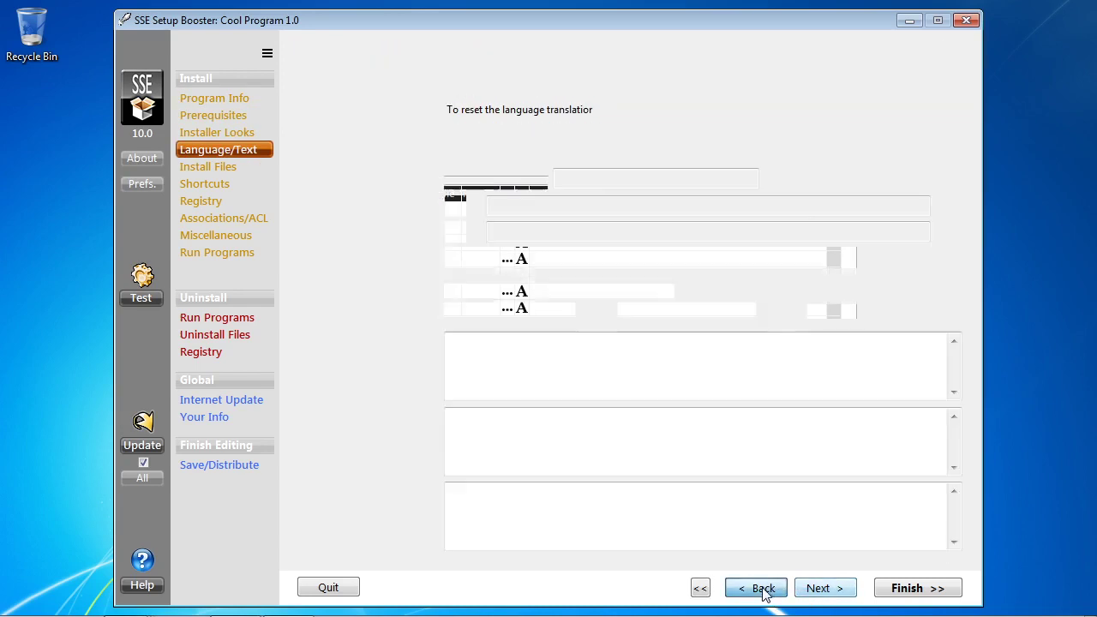
left_click(760, 589)
left_click(759, 588)
left_click(759, 588)
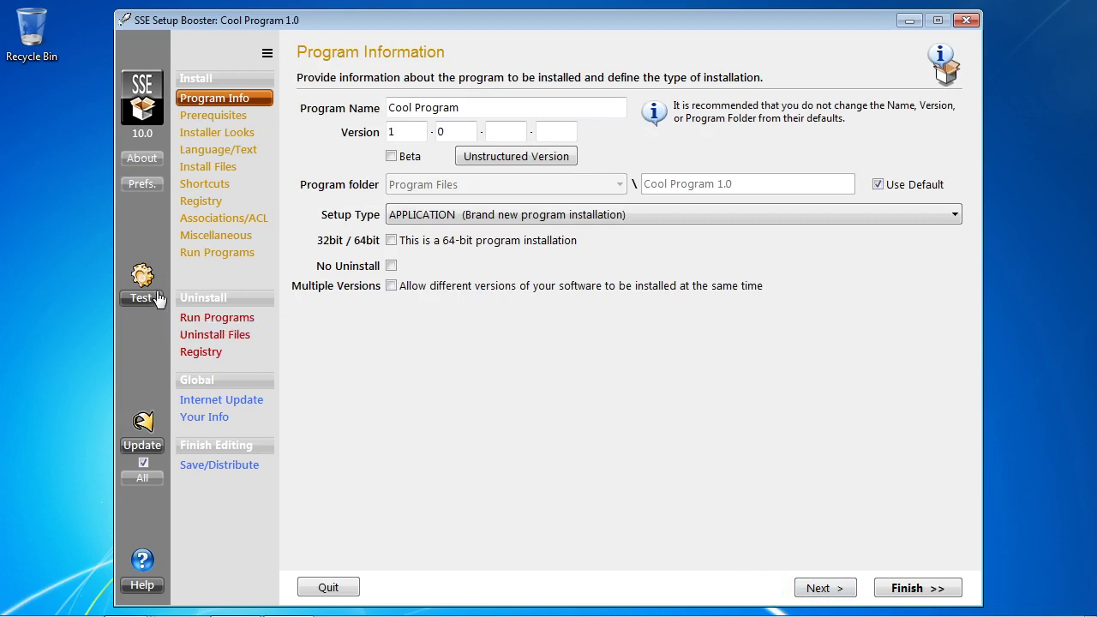
Add .NET Framework 4.8 as a software prerequisite and erase that line again.
left_click(241, 124)
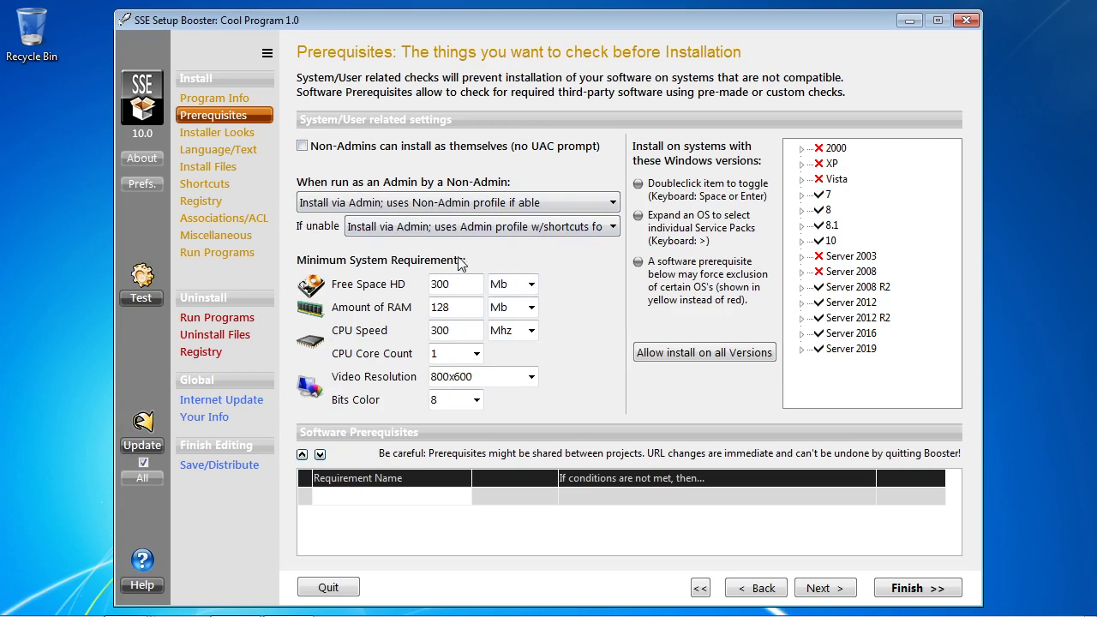
left_click(433, 501)
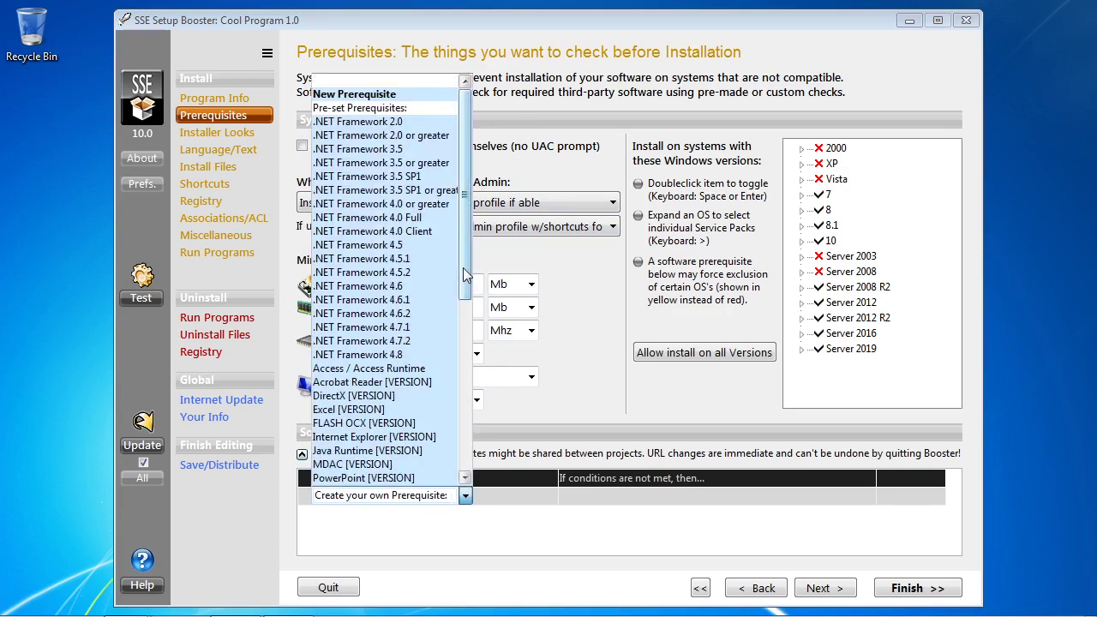
left_click_drag(462, 268, 465, 238)
left_click(425, 354)
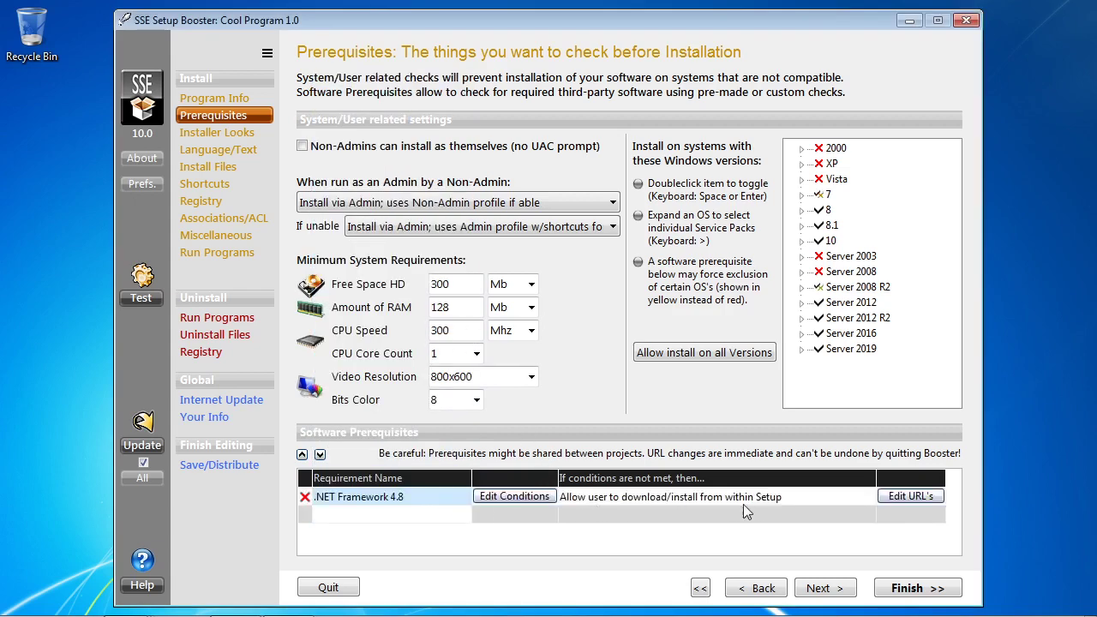
left_click(304, 498)
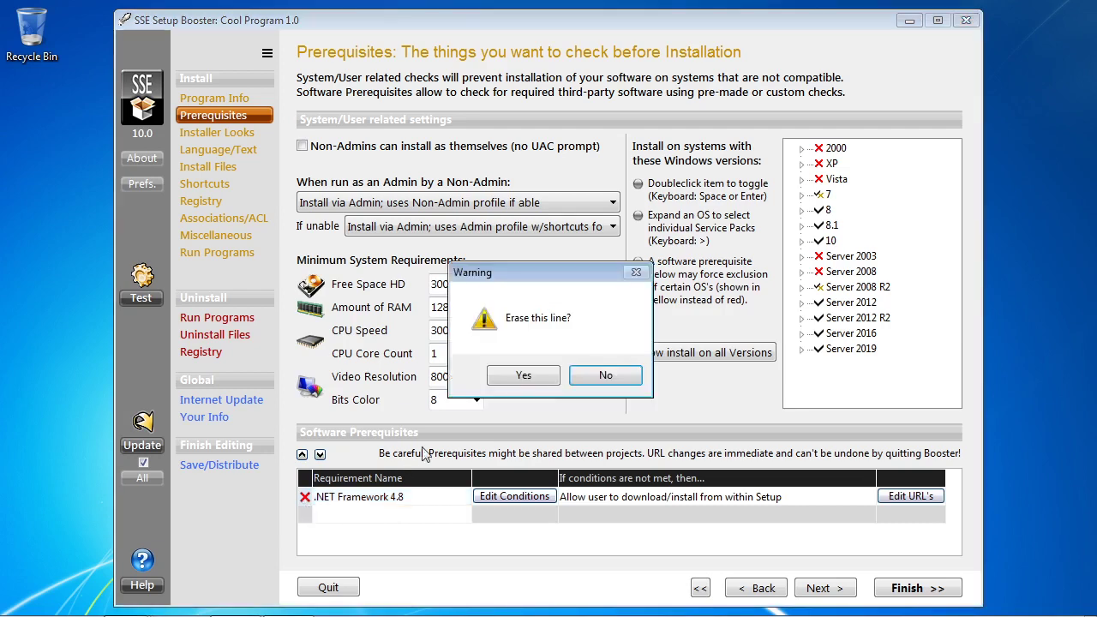
left_click(526, 375)
Preview the available installer interface styles and select Auto.
left_click(231, 135)
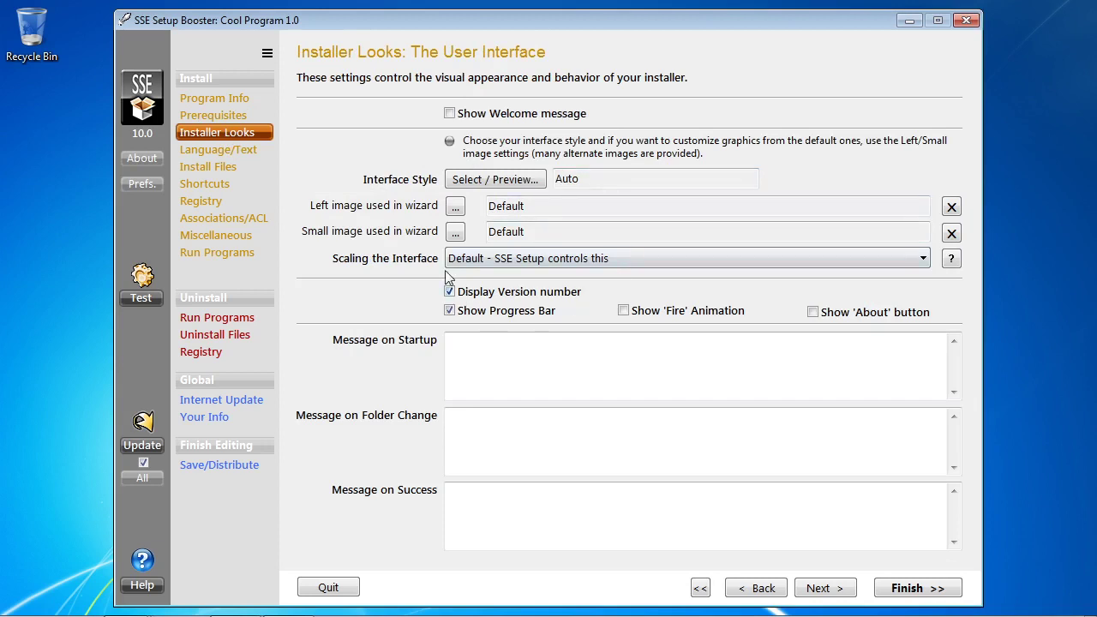
left_click(482, 178)
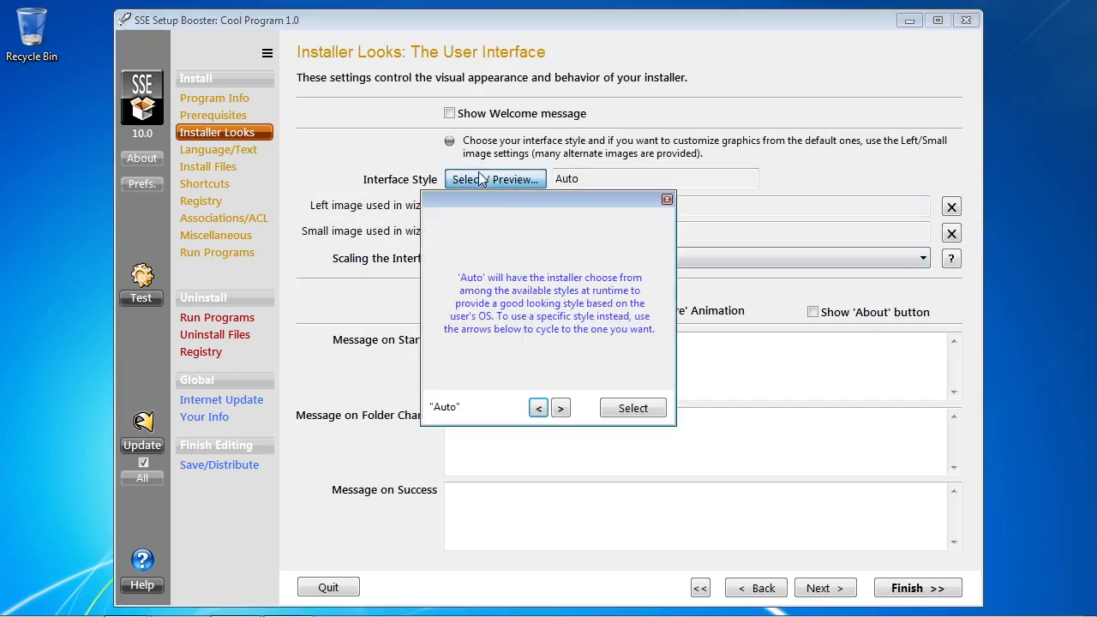
left_click(560, 409)
left_click(560, 409)
left_click(561, 409)
left_click(561, 409)
left_click(561, 409)
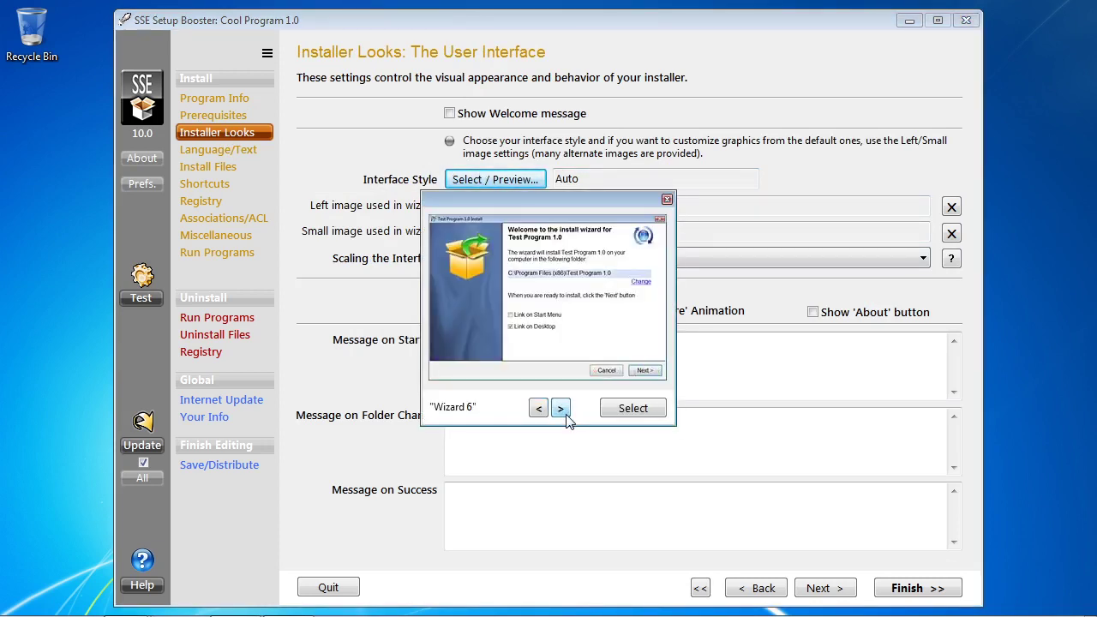
left_click(561, 408)
left_click(631, 409)
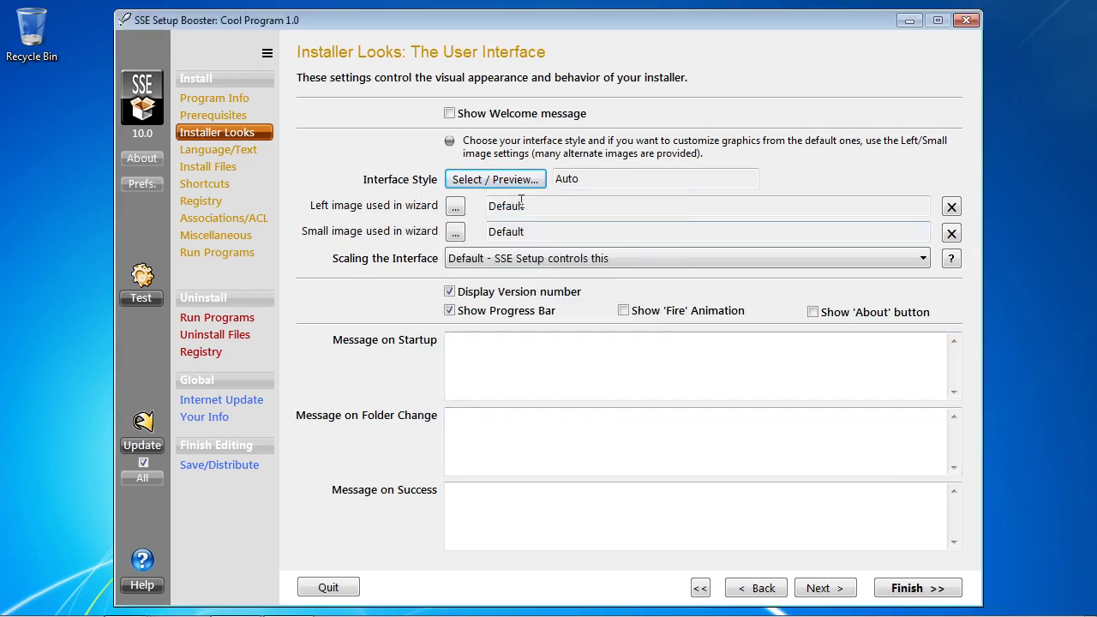
Set the wizard's left image to C-91.bmp from the LeftImages folder.
left_click(455, 208)
left_click_drag(772, 172, 774, 238)
left_click(723, 272)
left_click(774, 281)
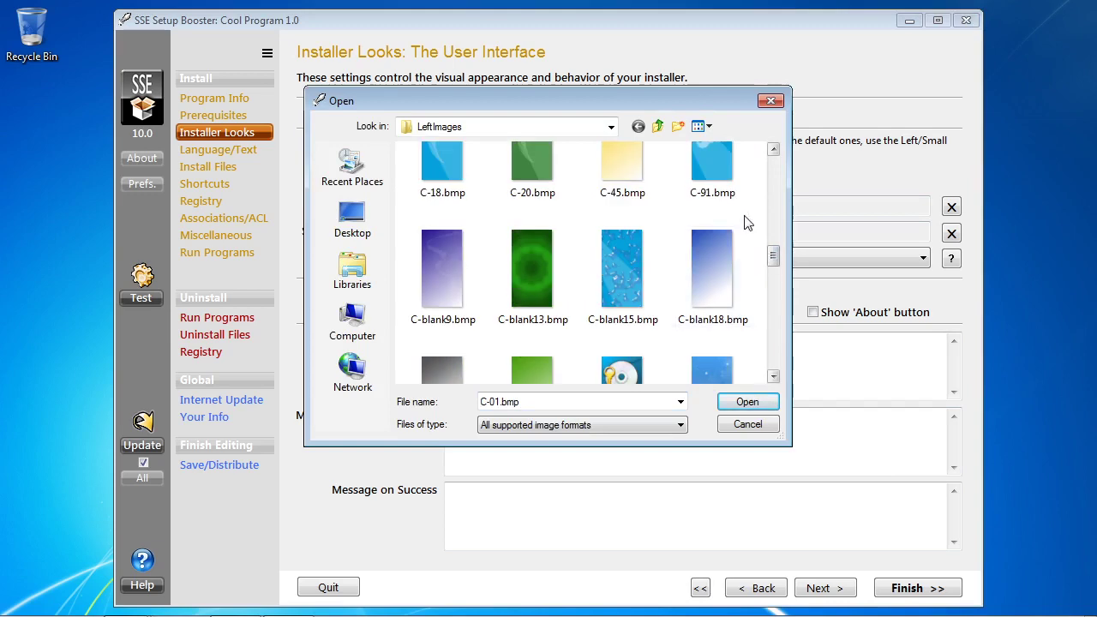
double_click(735, 199)
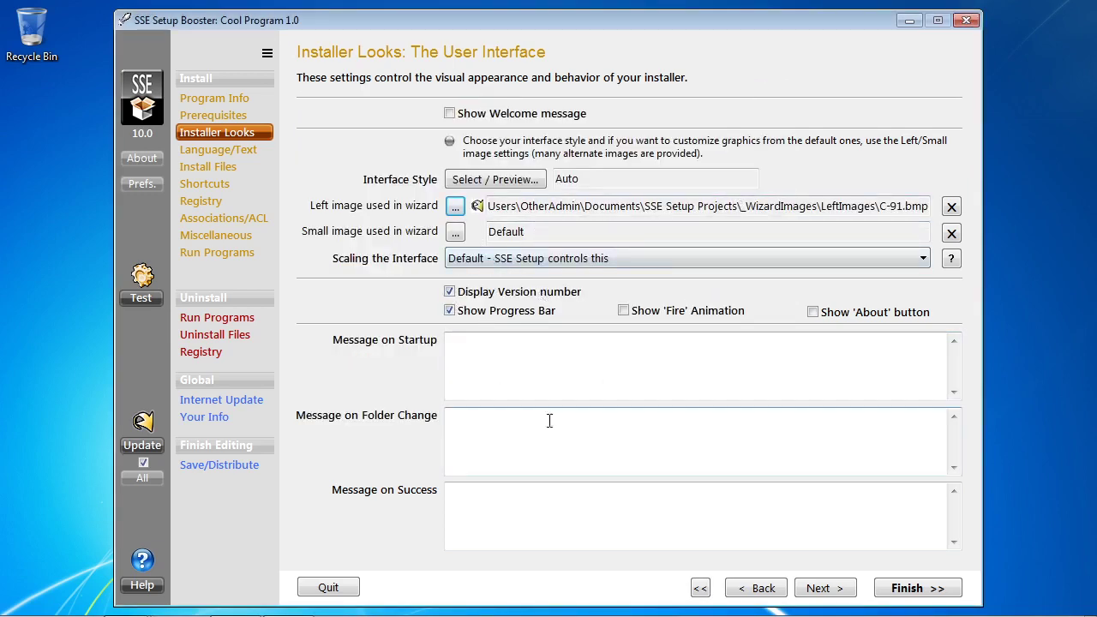
Review the supported installer languages and read through the default license text.
left_click(839, 592)
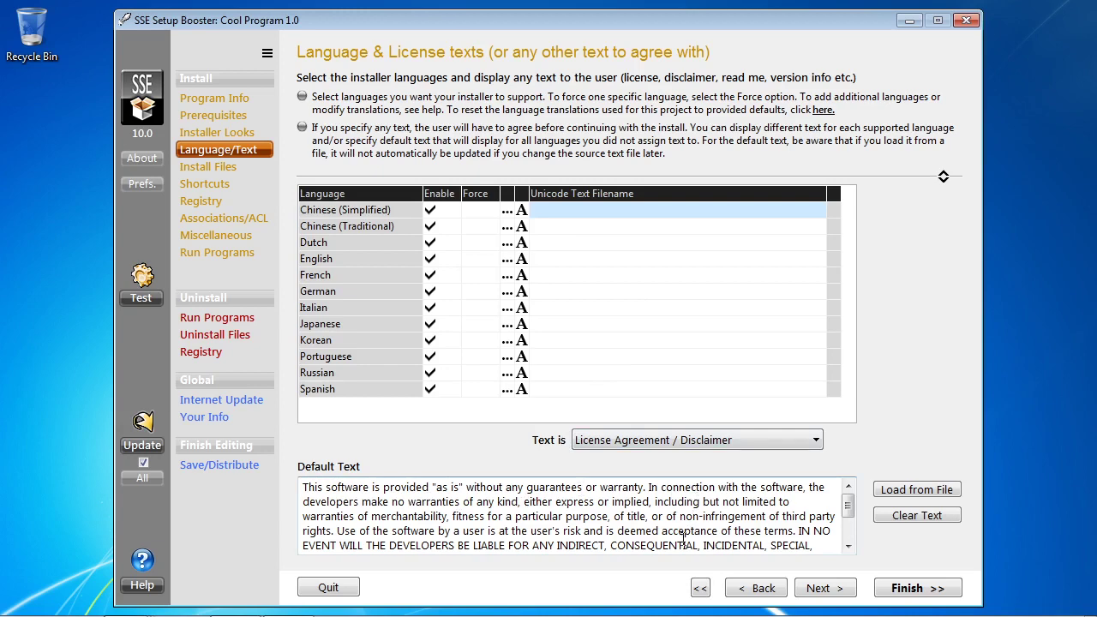
scroll(772, 523, "down", 1)
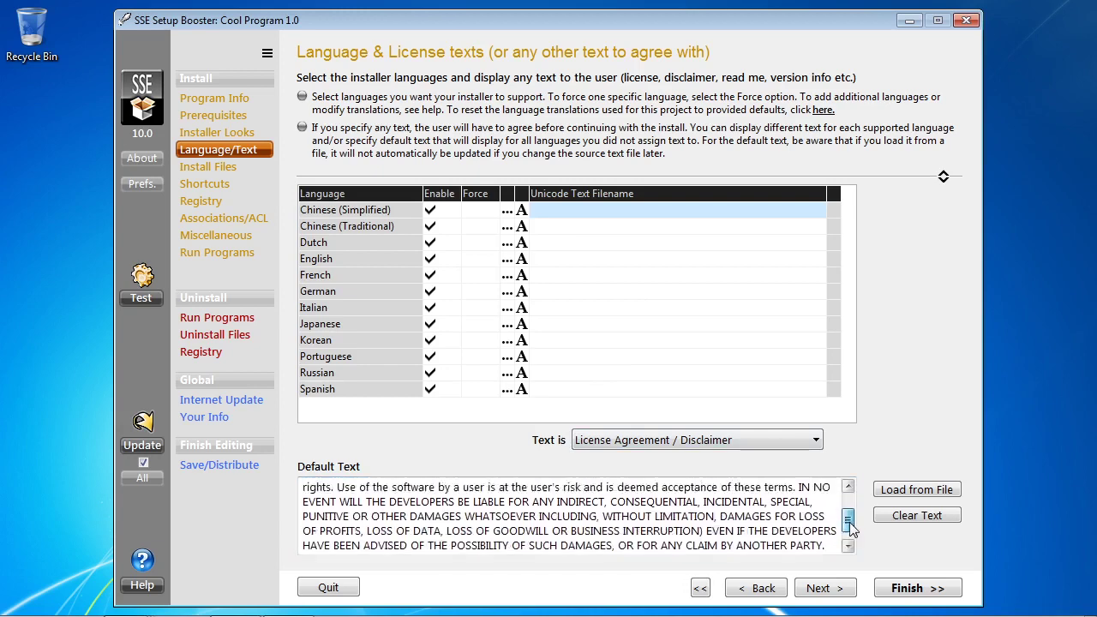
scroll(672, 502, "up", 1)
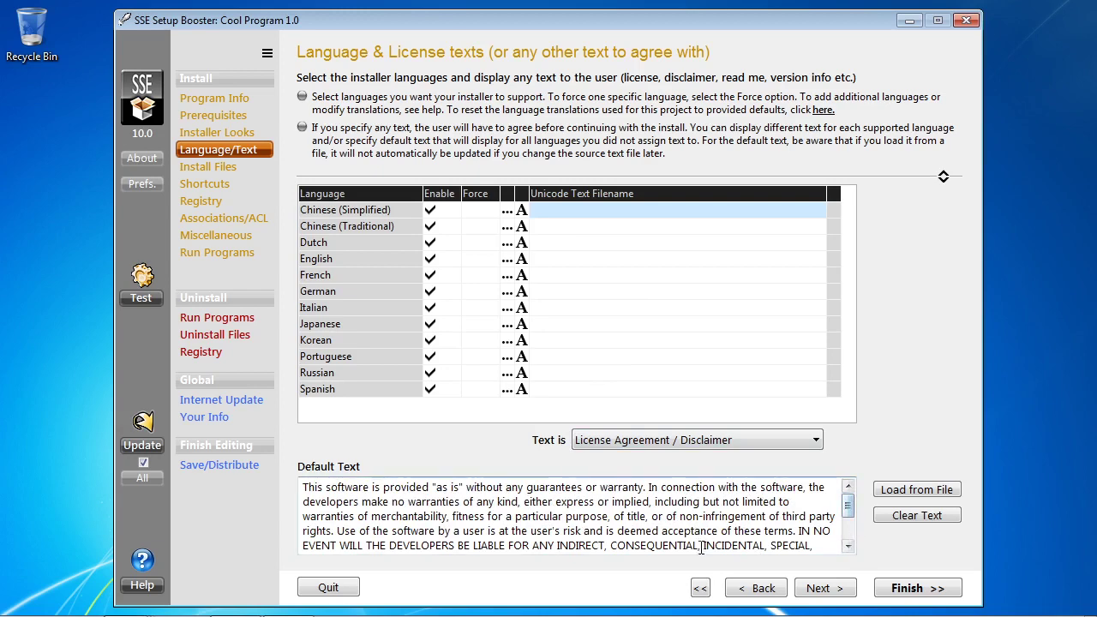
Review the files to install, the program shortcuts and the commands available for registry changes on installation.
left_click(823, 588)
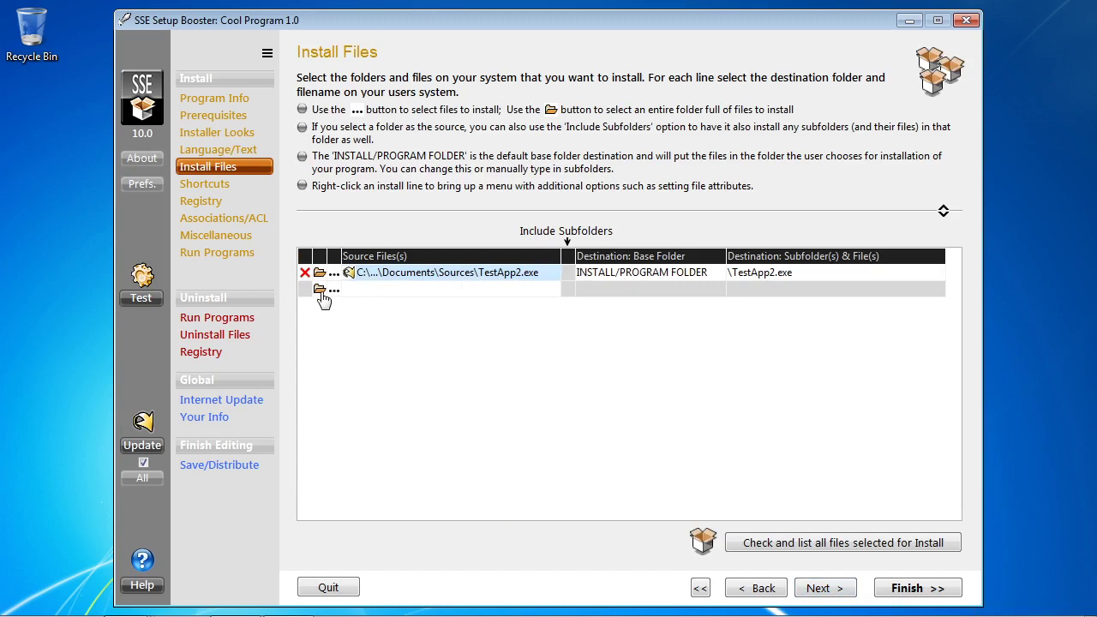
left_click(818, 588)
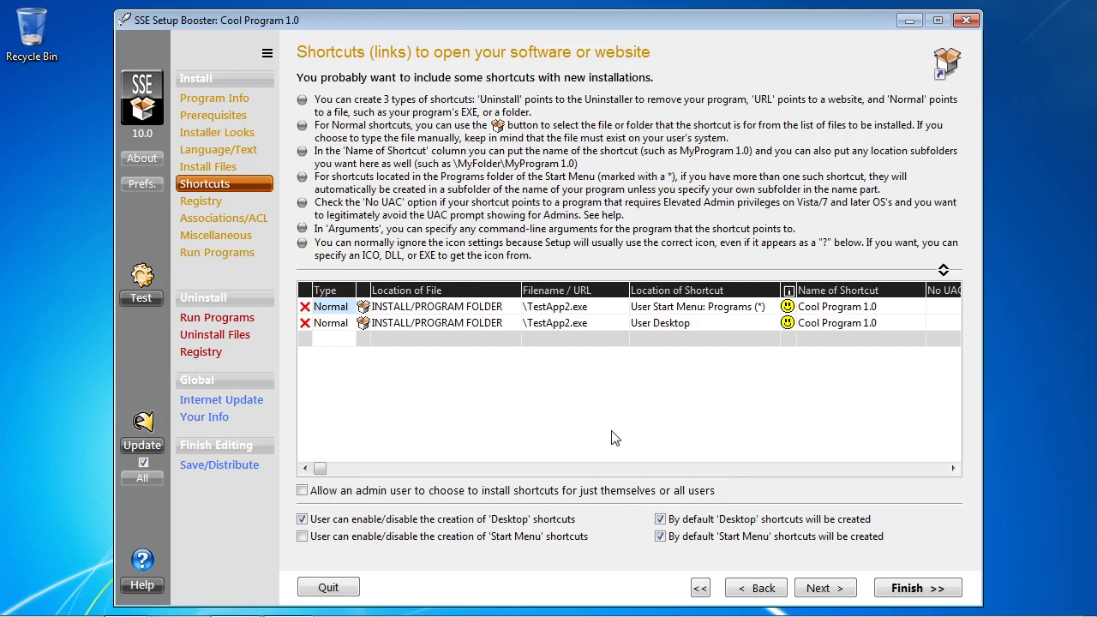
left_click(836, 590)
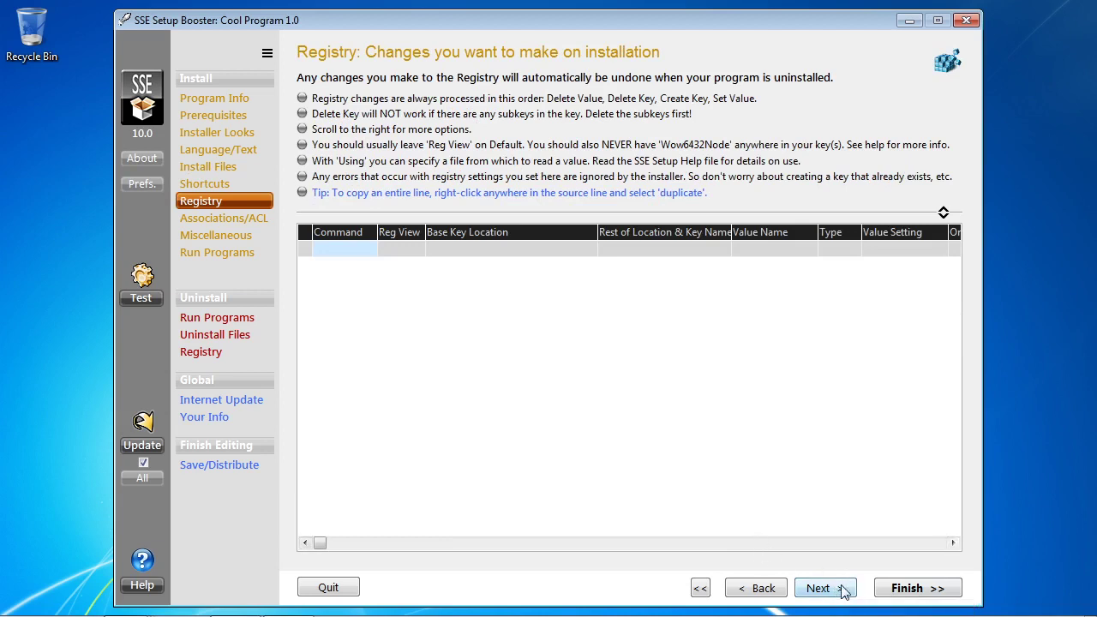
left_click(360, 251)
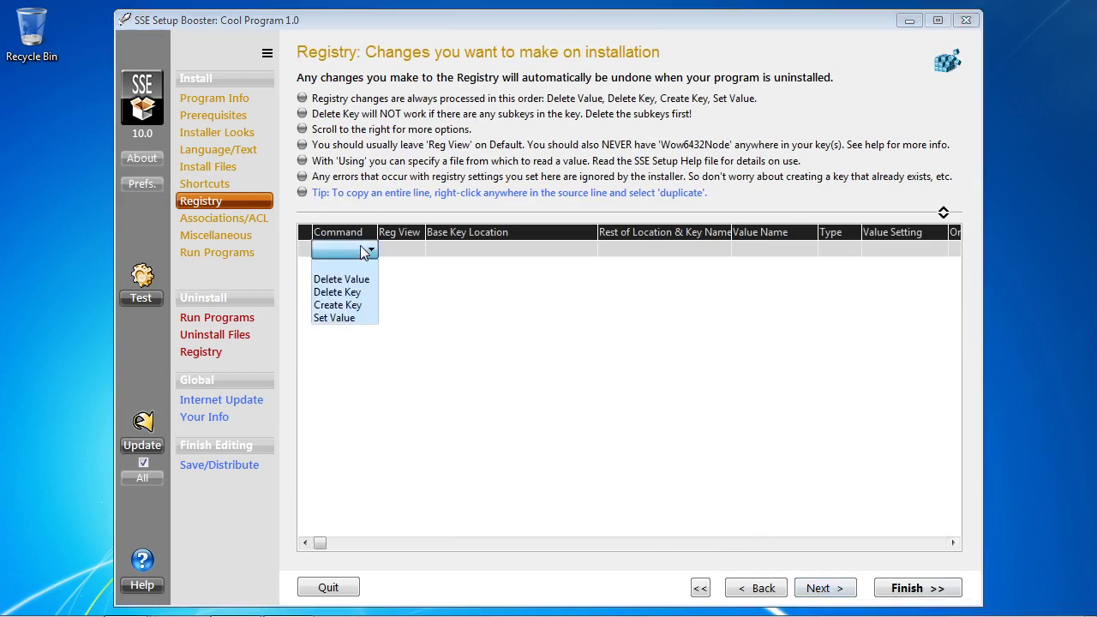
left_click(691, 338)
Examine the filetype associations and permissions, the miscellaneous options and the additional programs to run during installation.
left_click(823, 588)
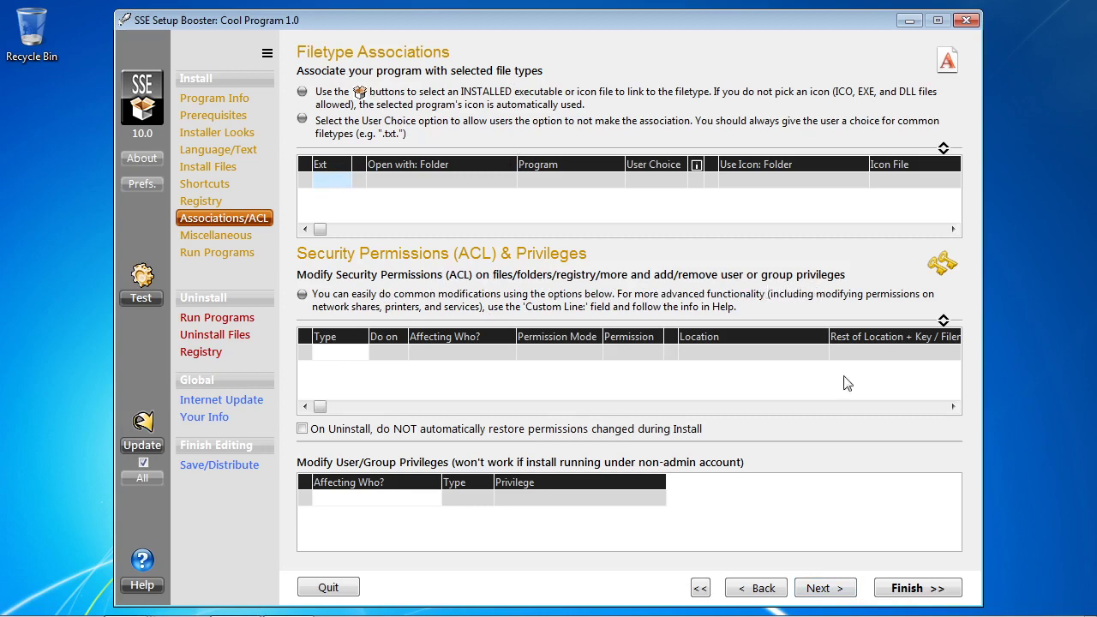
left_click(827, 590)
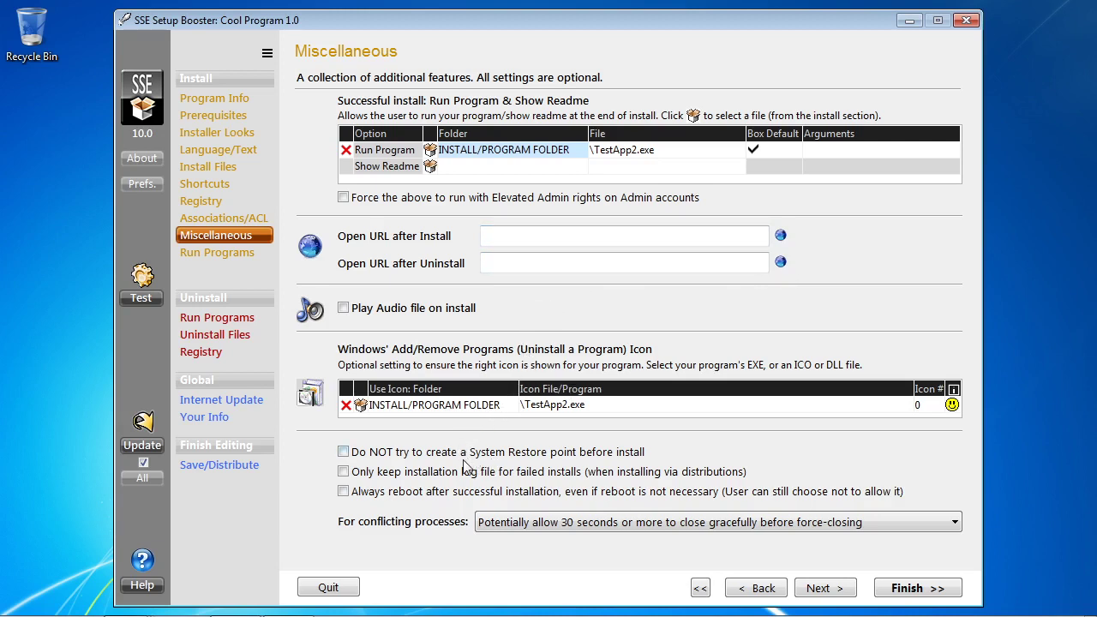
left_click(823, 592)
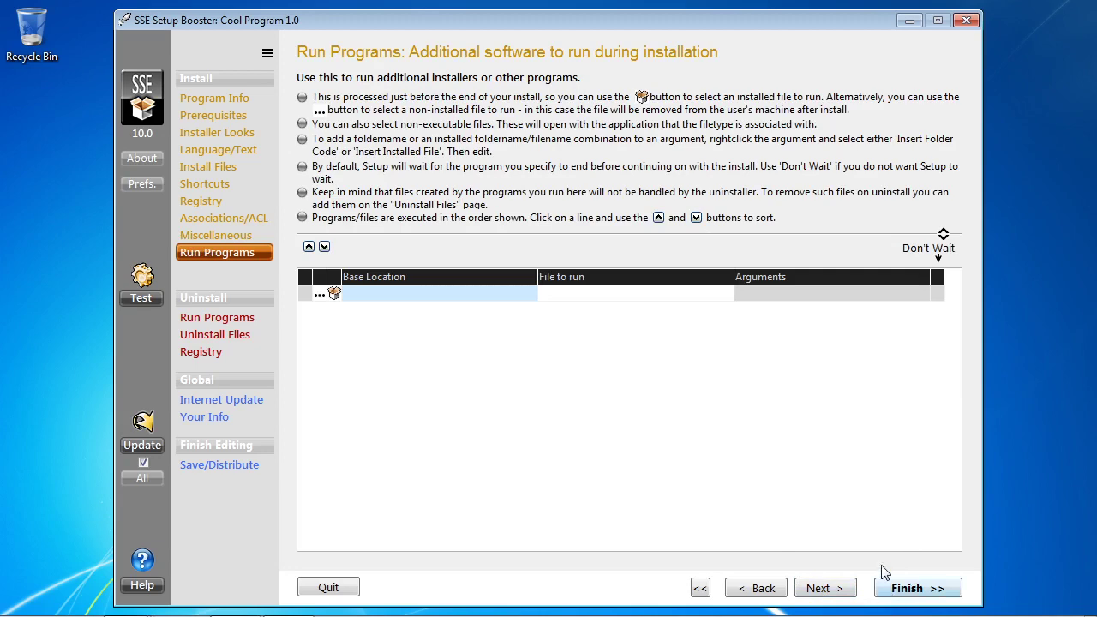
Examine the uninstall settings for running programs, deleting additional files and modifying the registry.
left_click(837, 593)
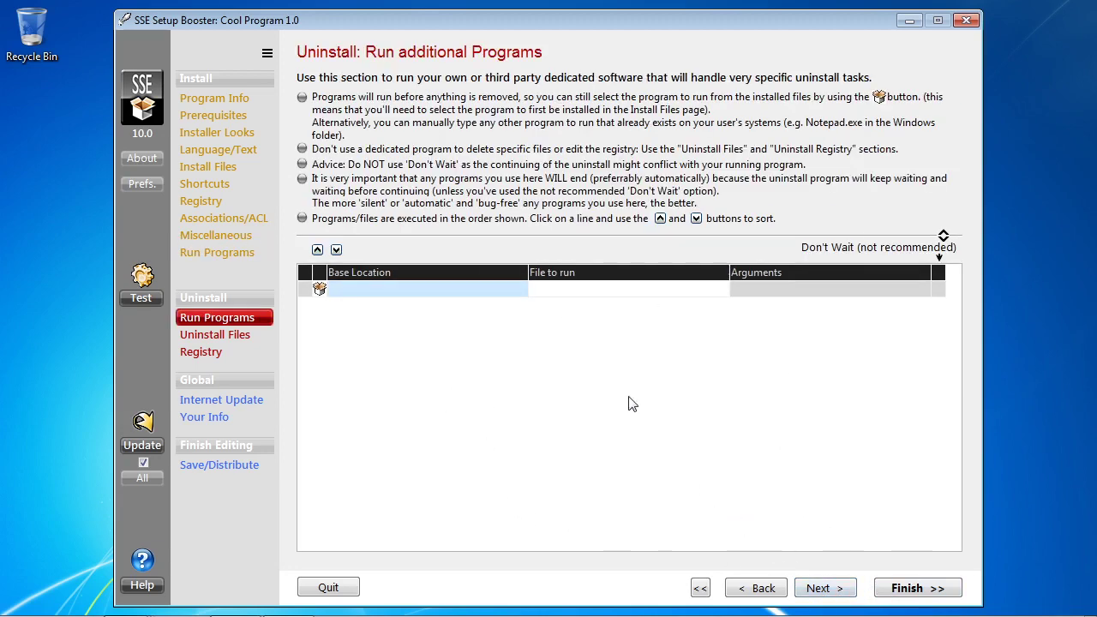
left_click(830, 592)
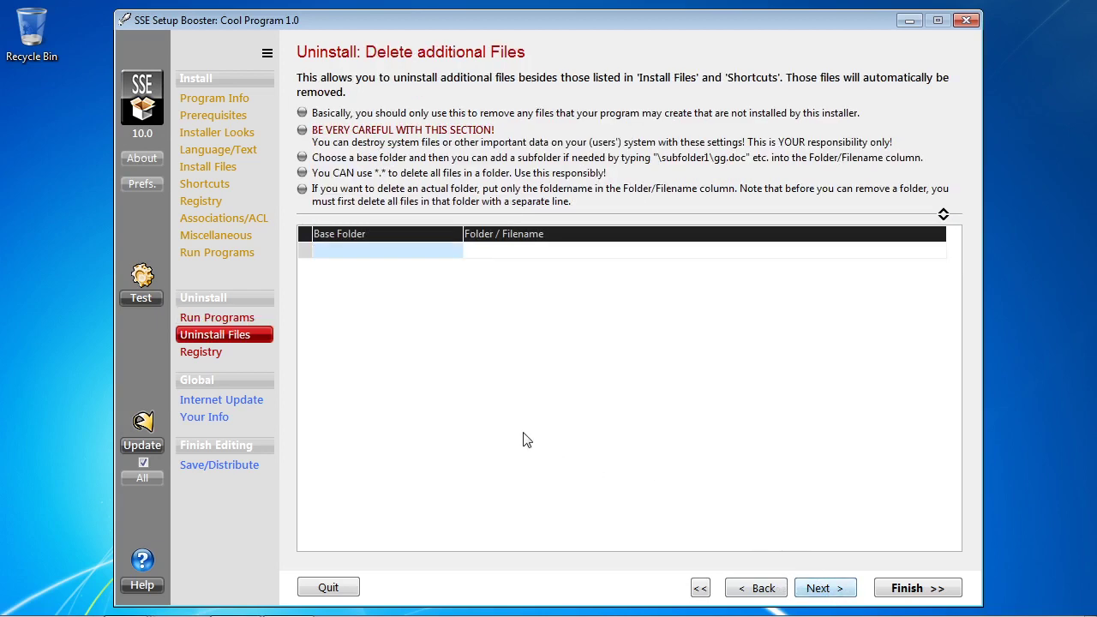
left_click(824, 589)
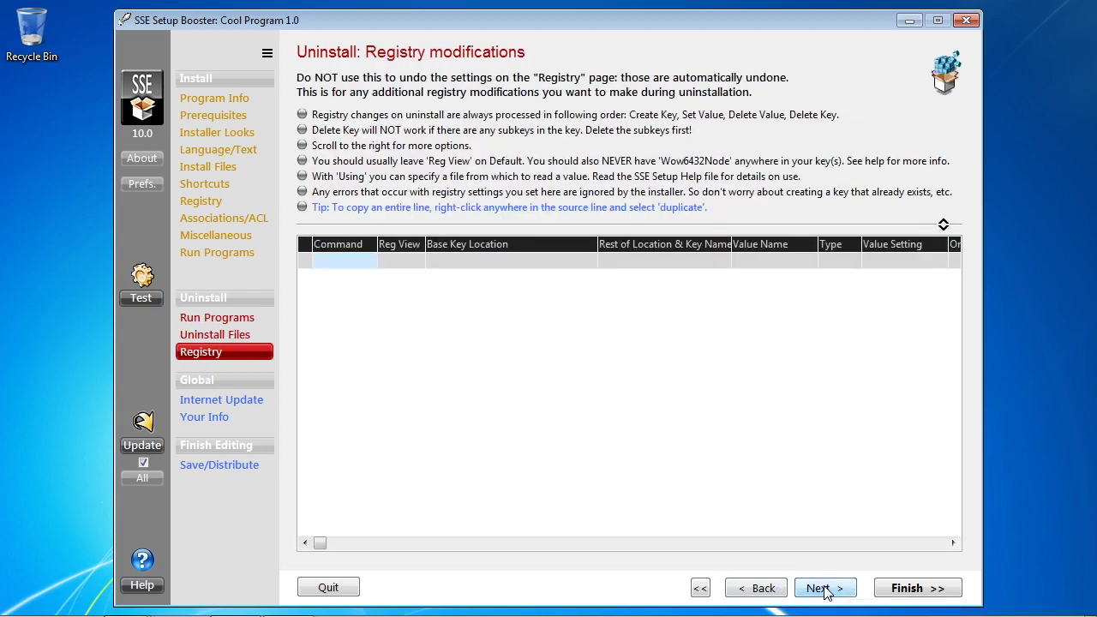
Review the internet update and publisher information settings, and open the distribution file options.
left_click(824, 589)
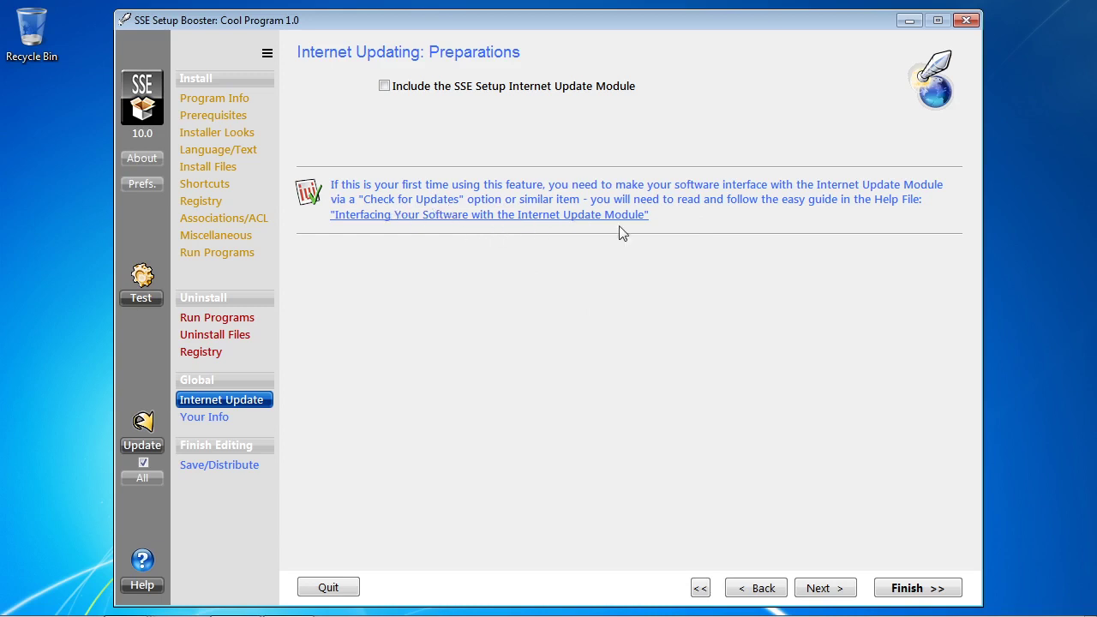
left_click(834, 599)
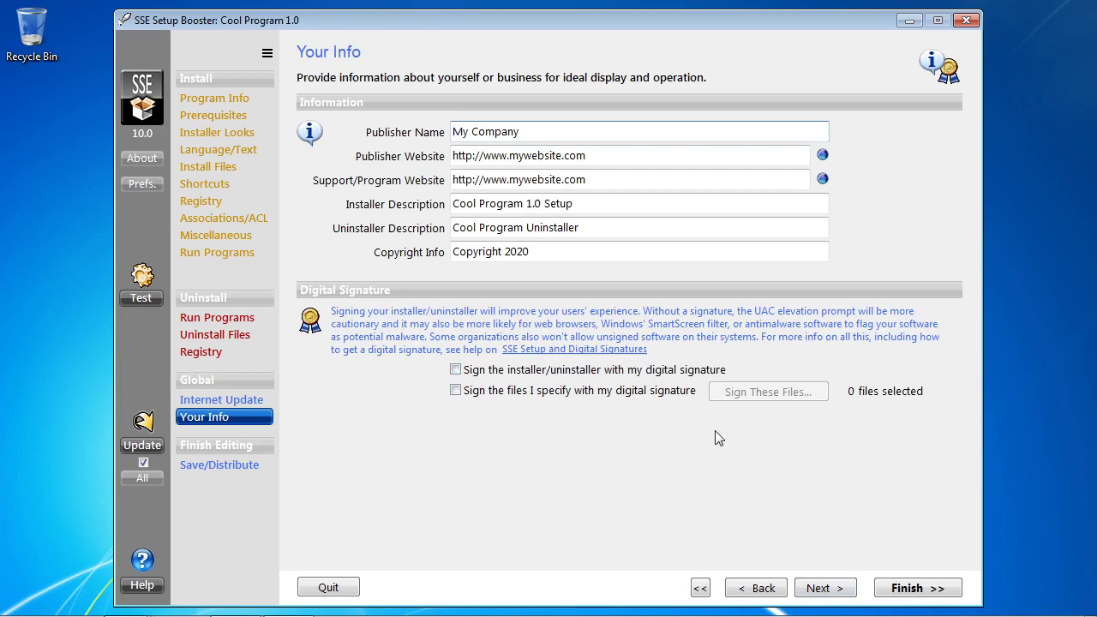
left_click(823, 589)
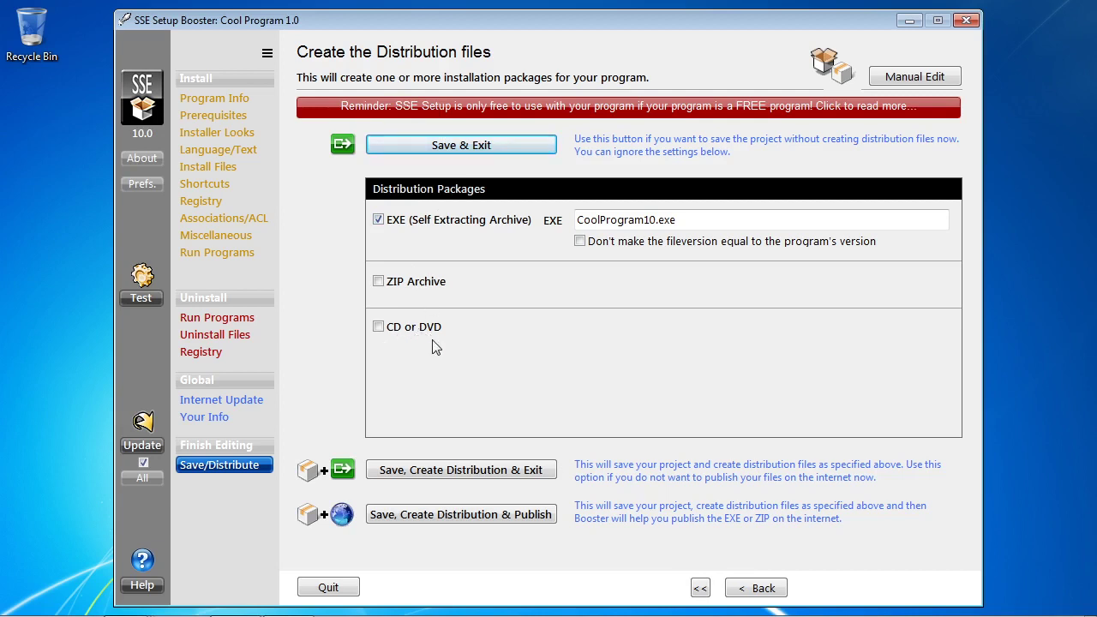
Save the project, create the self-extracting EXE distribution CoolProgram10.exe without publishing it, and exit the project editor.
left_click(487, 475)
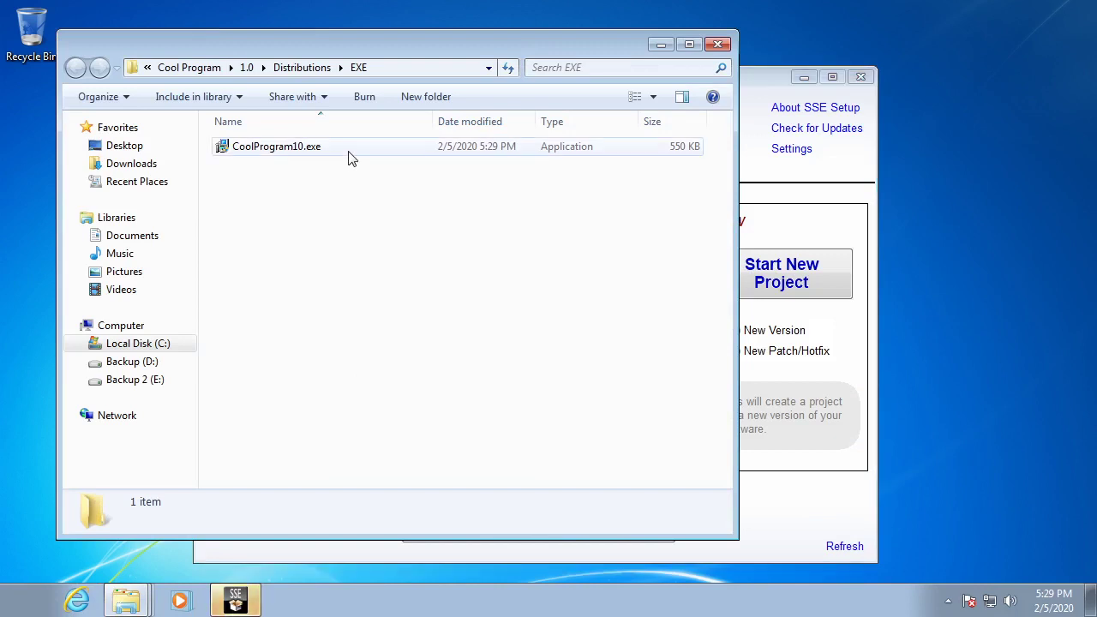
left_click(350, 161)
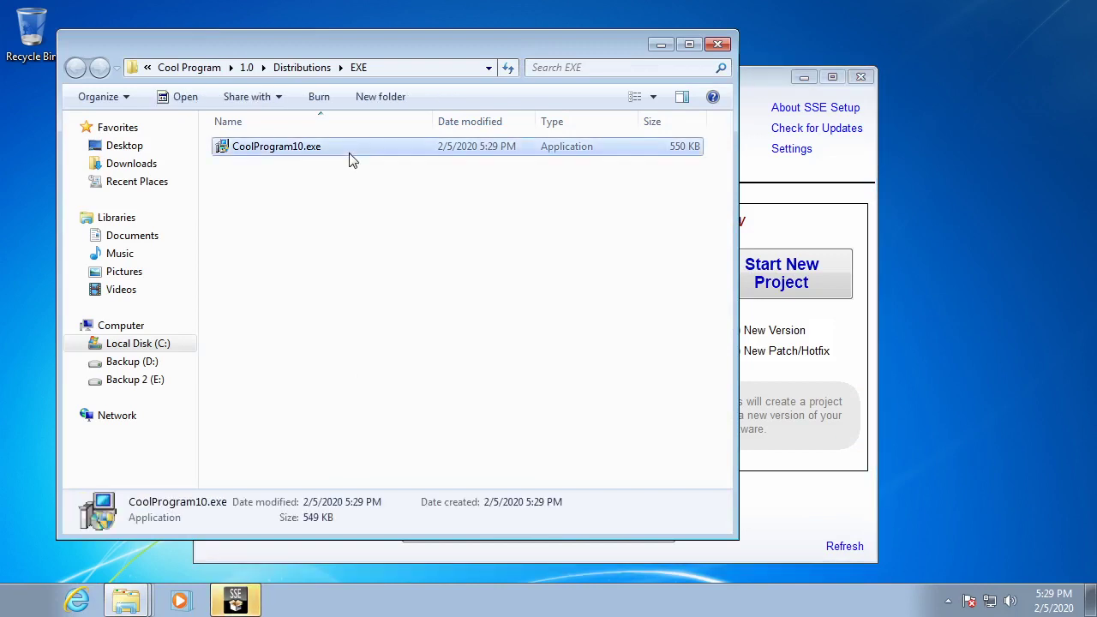
left_click(429, 259)
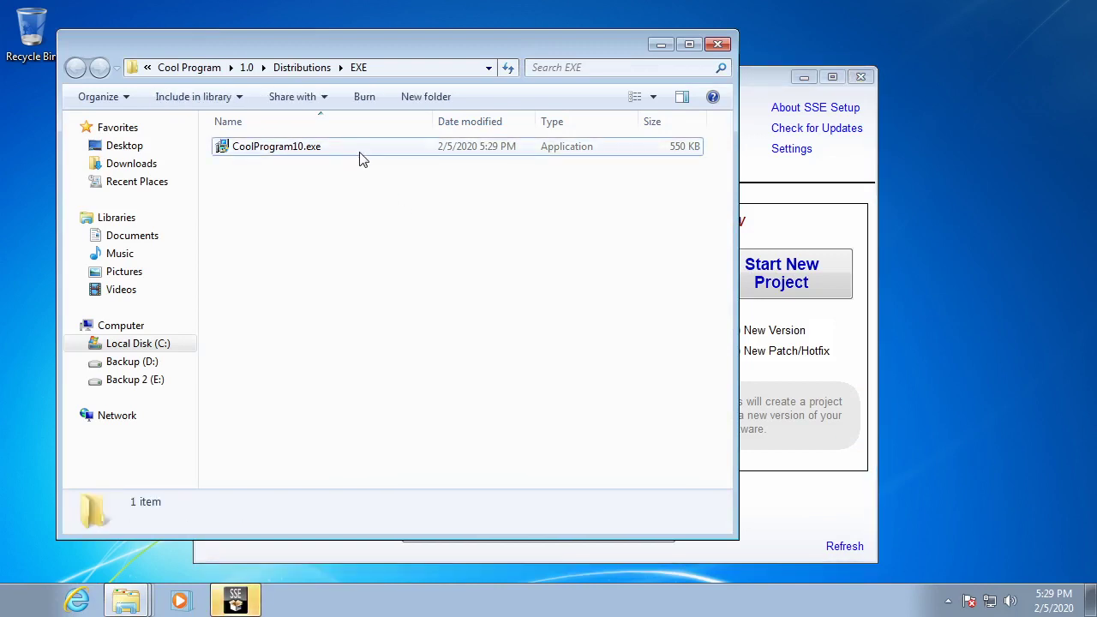
Run CoolProgram10.exe and install Cool Program 1.0 in C:\Program Files (x86)\Cool Program 1.0 with a desktop shortcut.
double_click(360, 160)
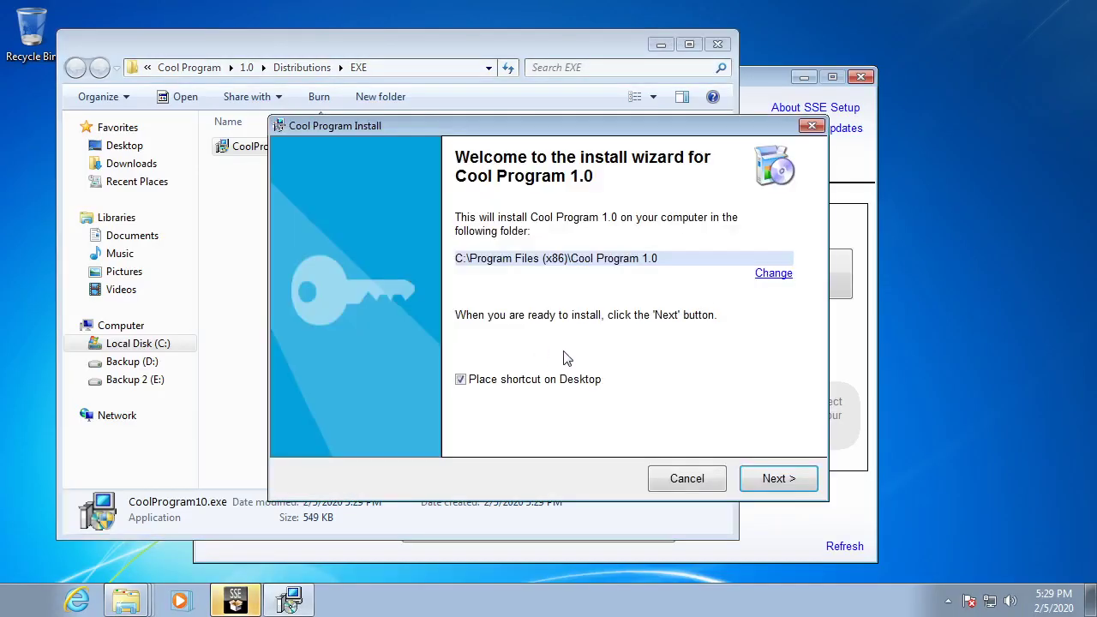
left_click(766, 480)
left_click(681, 403)
left_click(768, 478)
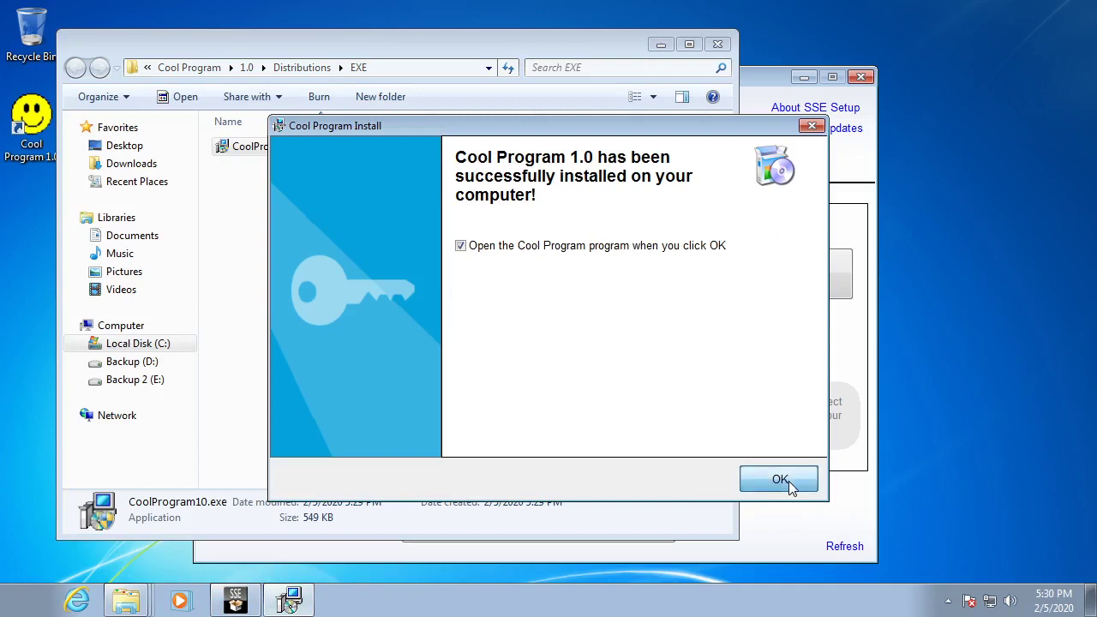
Finish the installation with Cool Program set to open, dismiss the opened program and close the EXE distribution folder.
left_click(789, 481)
left_click(562, 360)
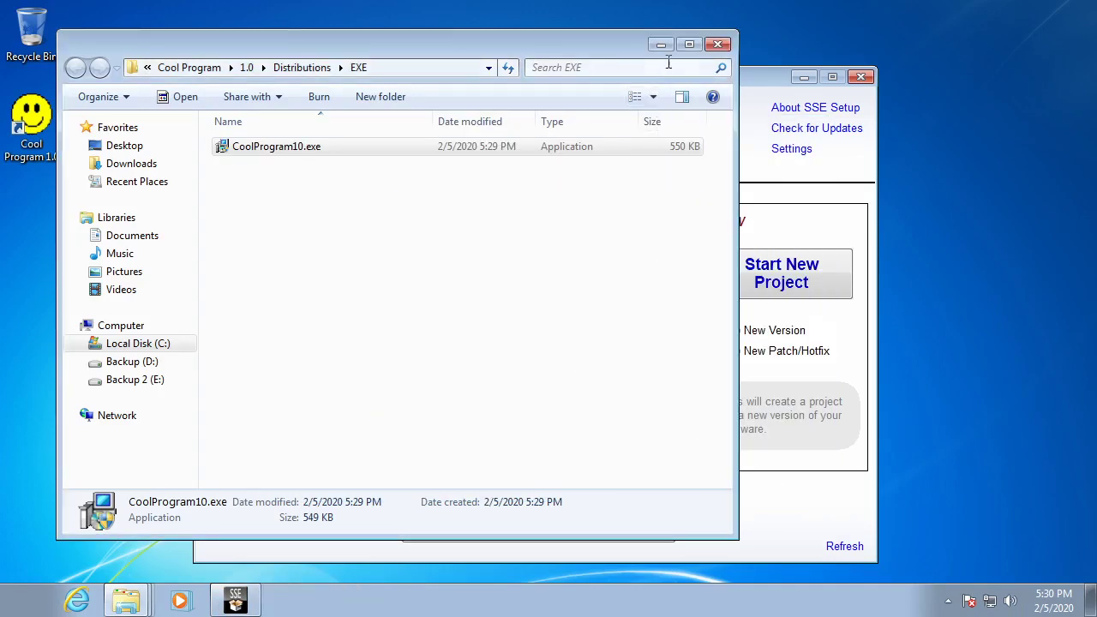
left_click(718, 44)
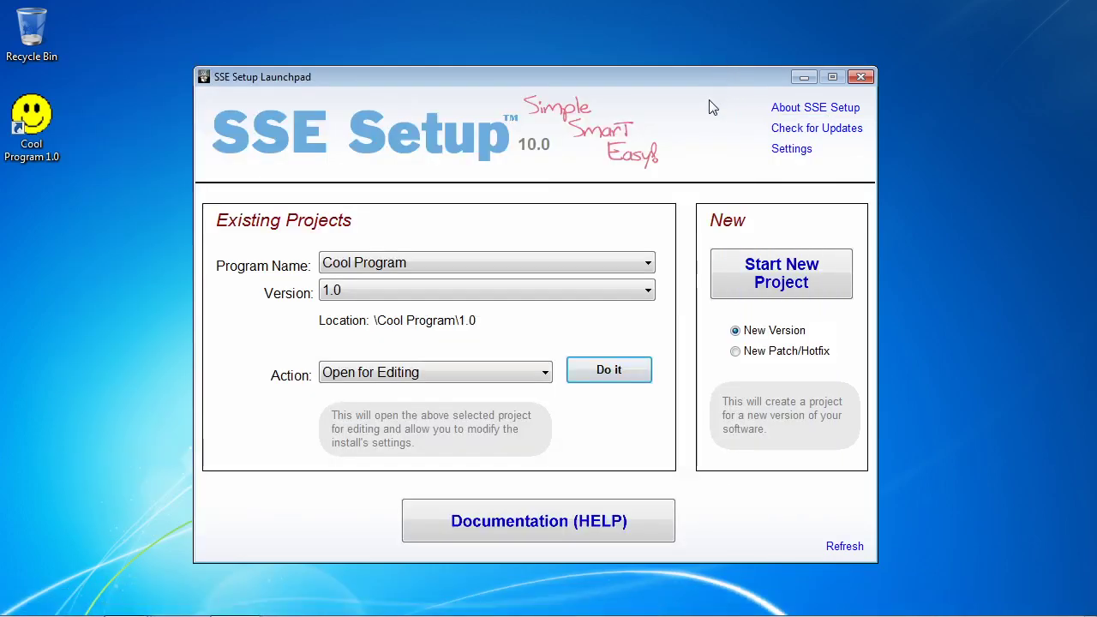